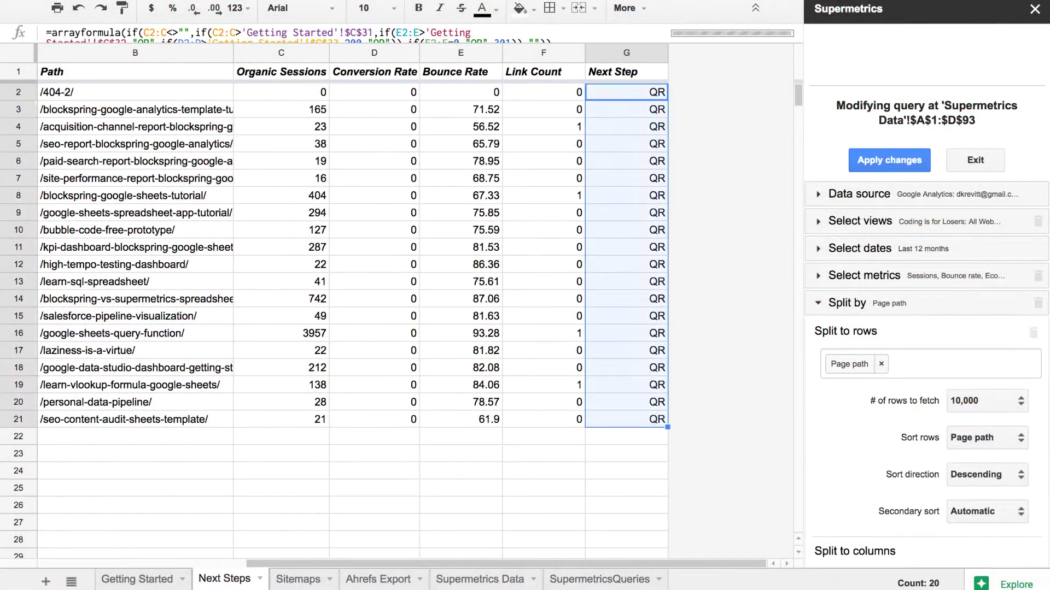
- Inspect the Conversion Rate lookup formulas in column D of the Next Steps sheet
{"action": "left_click", "coordinate": [395, 88]}
{"action": "key", "text": "Up"}
{"action": "key", "text": "Down"}
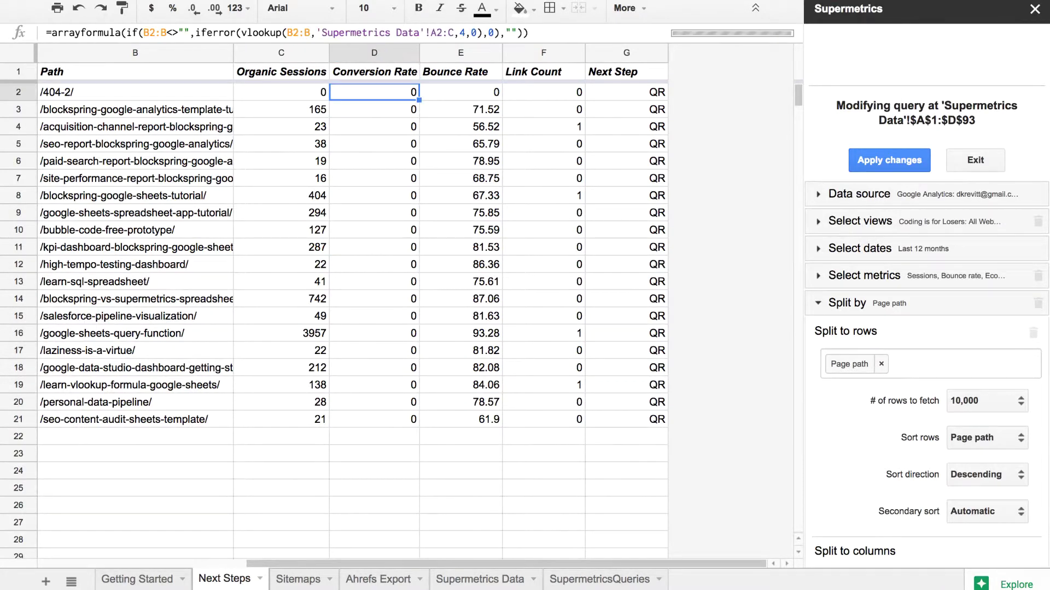
{"action": "key", "text": "ctrl+shift+Down"}
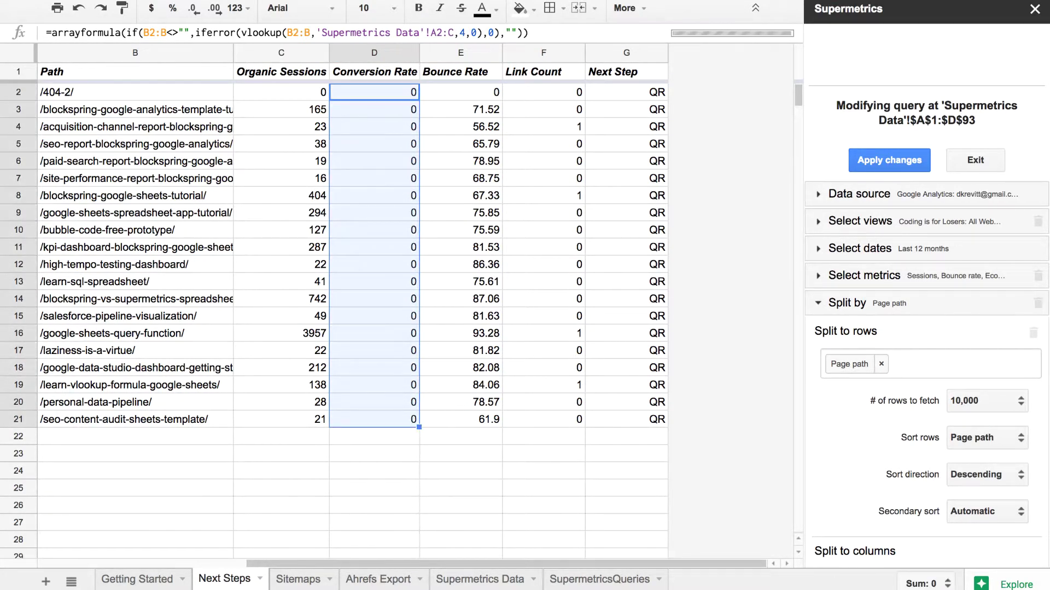
{"action": "key", "text": "Up"}
{"action": "key", "text": "Down"}
- Review the Next Step label formulas in column G, then go to Getting Started
{"action": "key", "text": "Right"}
{"action": "key", "text": "Right"}
{"action": "key", "text": "Right"}
{"action": "key", "text": "ctrl+shift+Down"}
{"action": "key", "text": "Up"}
{"action": "key", "text": "Down"}
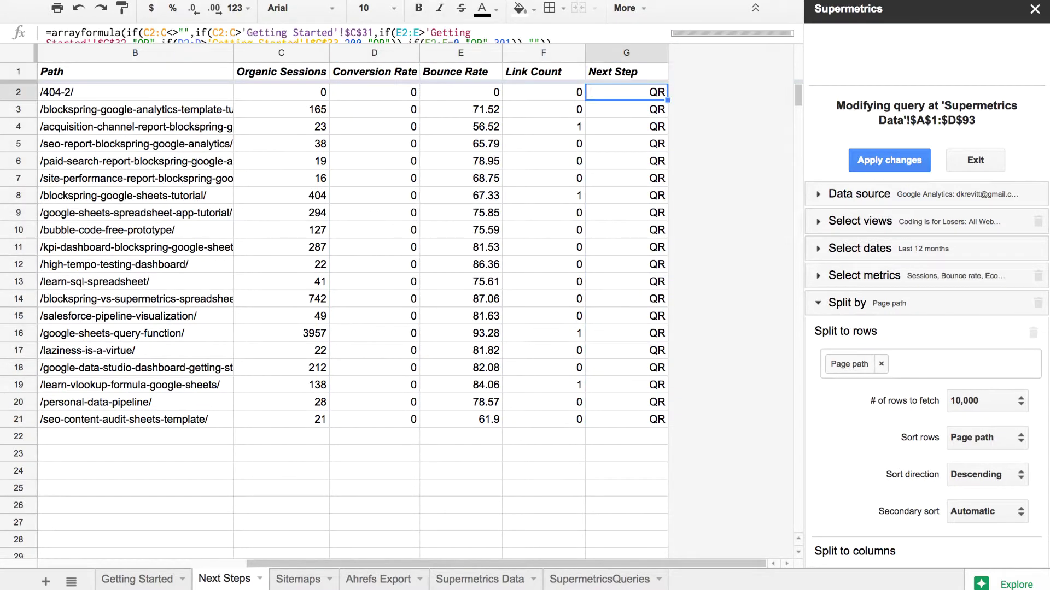
{"action": "left_click", "coordinate": [166, 580]}
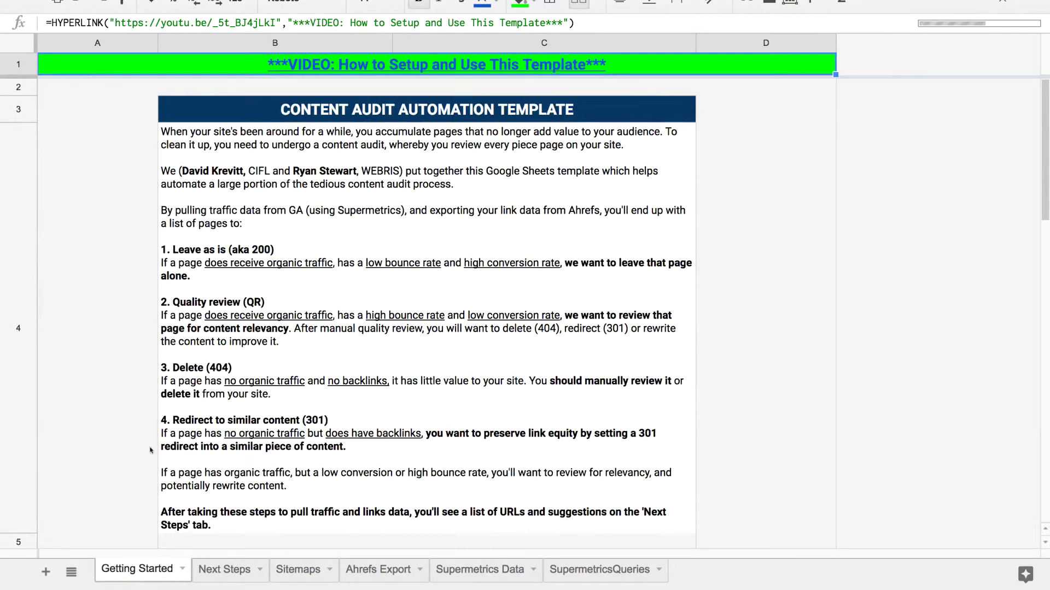
{"action": "scroll", "coordinate": [184, 462], "scroll_direction": "down", "scroll_amount": 5}
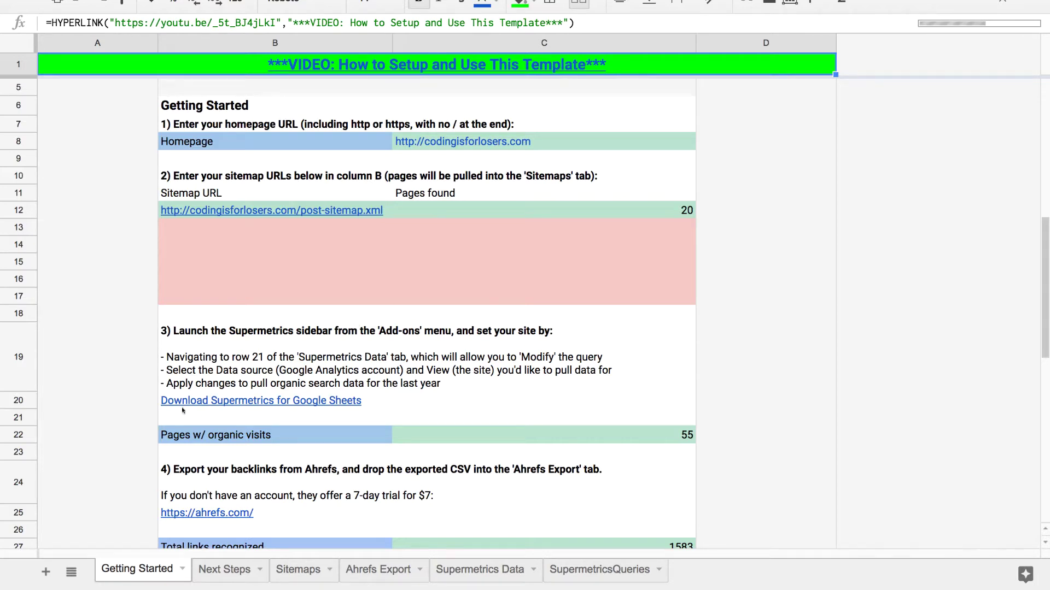
{"action": "scroll", "coordinate": [143, 437], "scroll_direction": "down", "scroll_amount": 2}
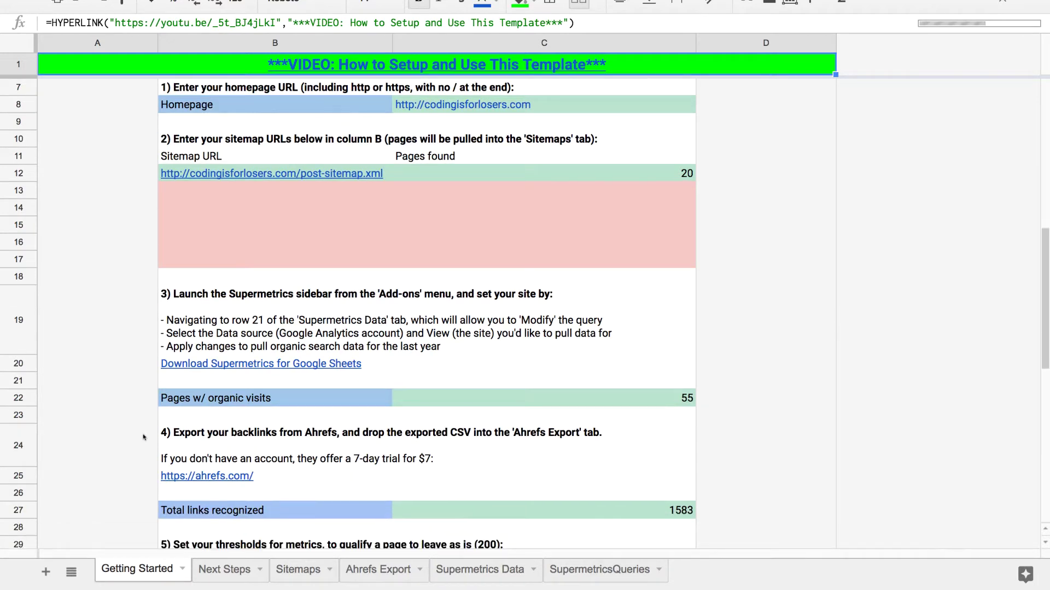
{"action": "scroll", "coordinate": [143, 438], "scroll_direction": "up", "scroll_amount": 1}
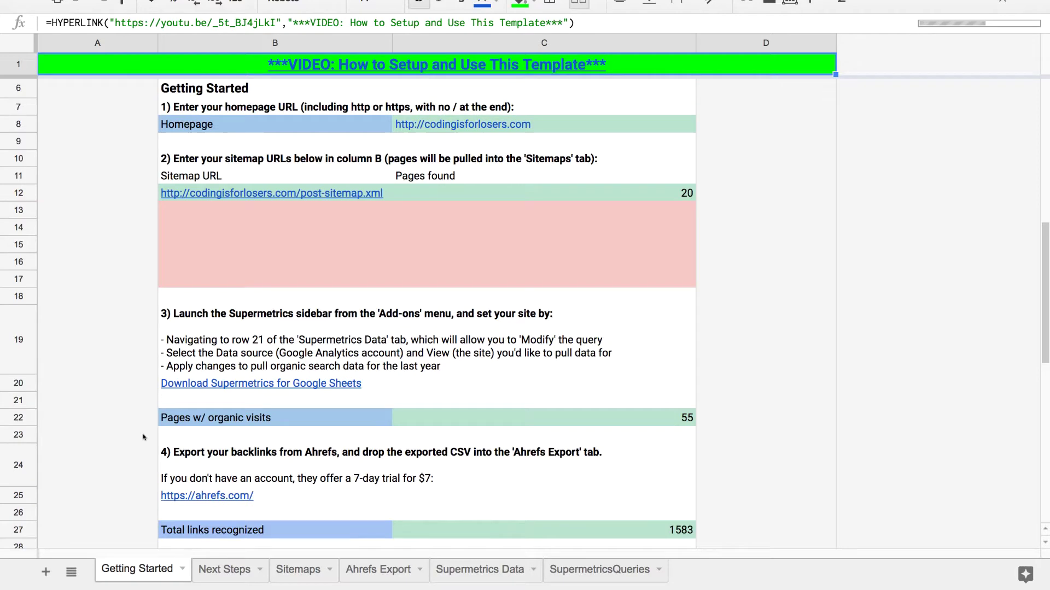
{"action": "left_click", "coordinate": [521, 196]}
{"action": "key", "text": "Left"}
{"action": "key", "text": "Up"}
{"action": "key", "text": "Down"}
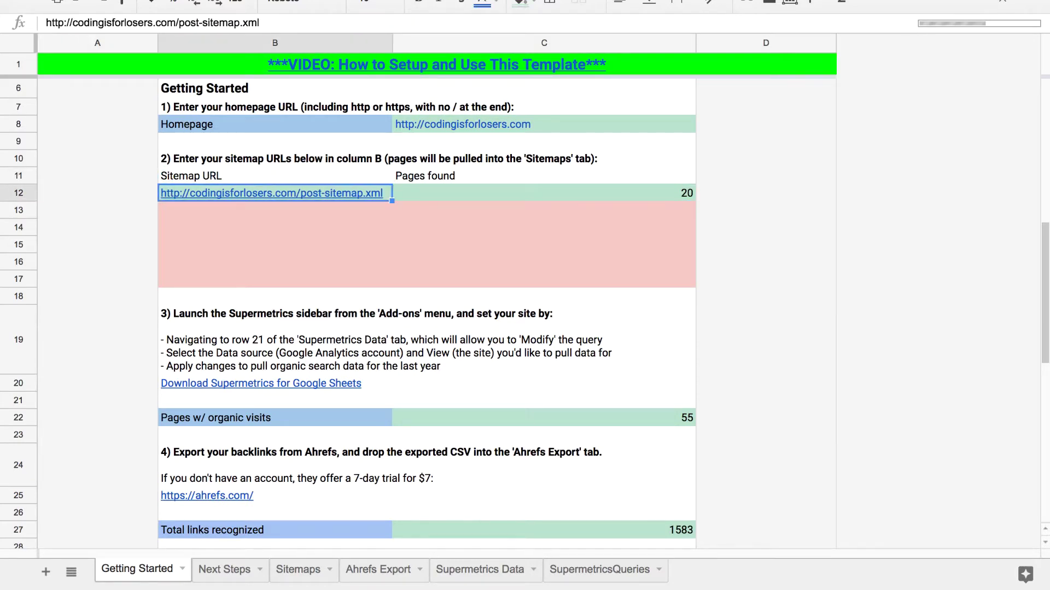
{"action": "left_click", "coordinate": [274, 175]}
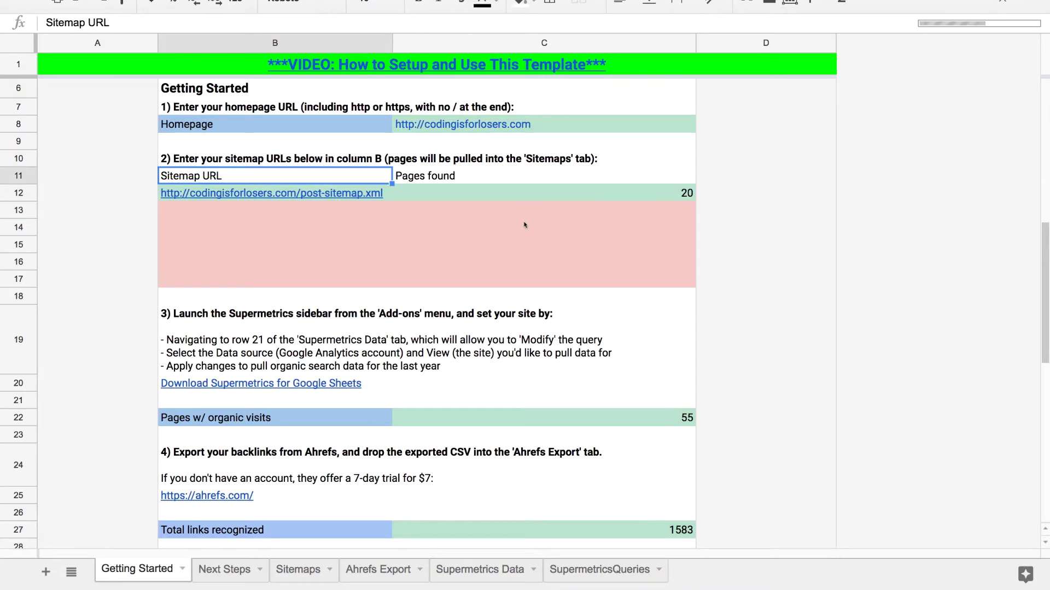
{"action": "left_click", "coordinate": [300, 569]}
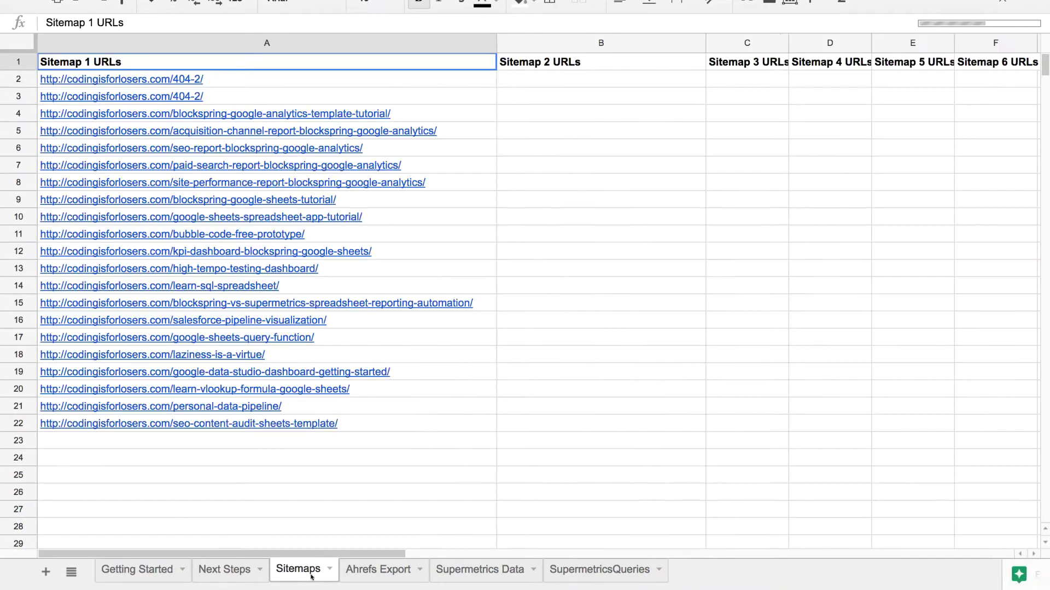
{"action": "key", "text": "ctrl+shift+Down"}
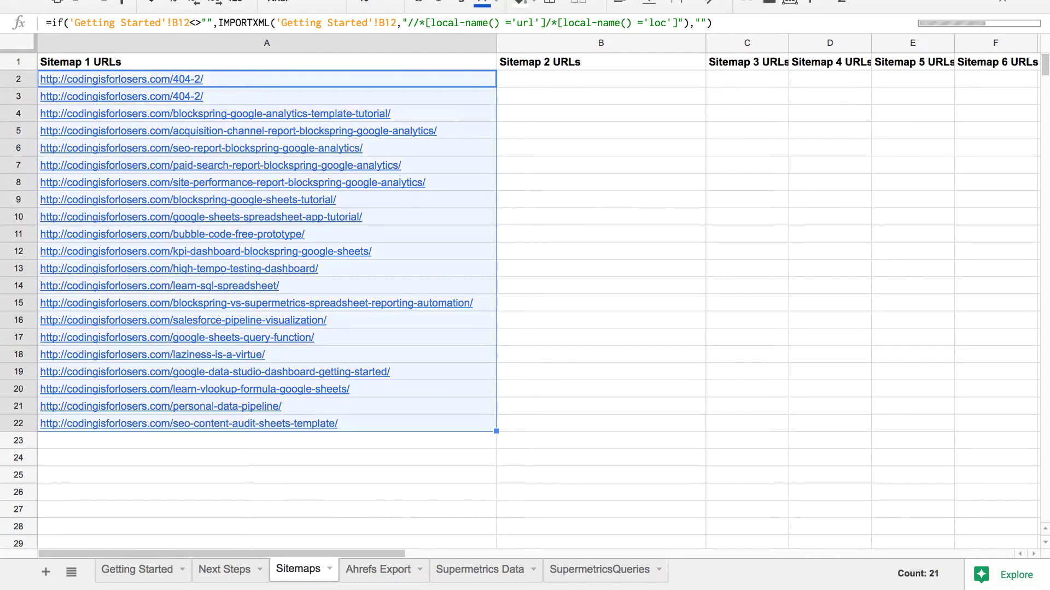
{"action": "key", "text": "ctrl+Up"}
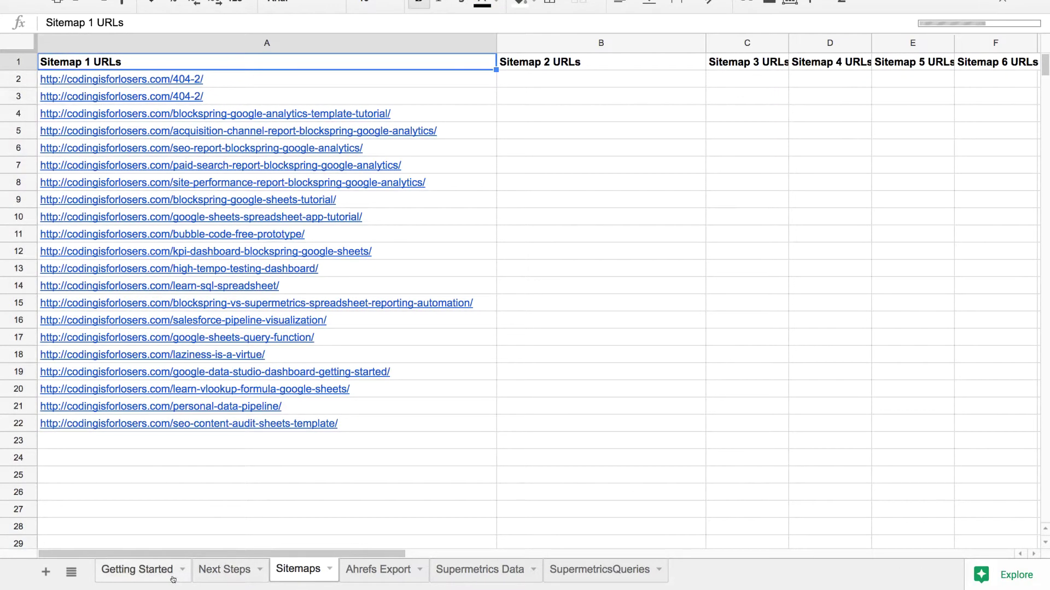
{"action": "left_click", "coordinate": [137, 570]}
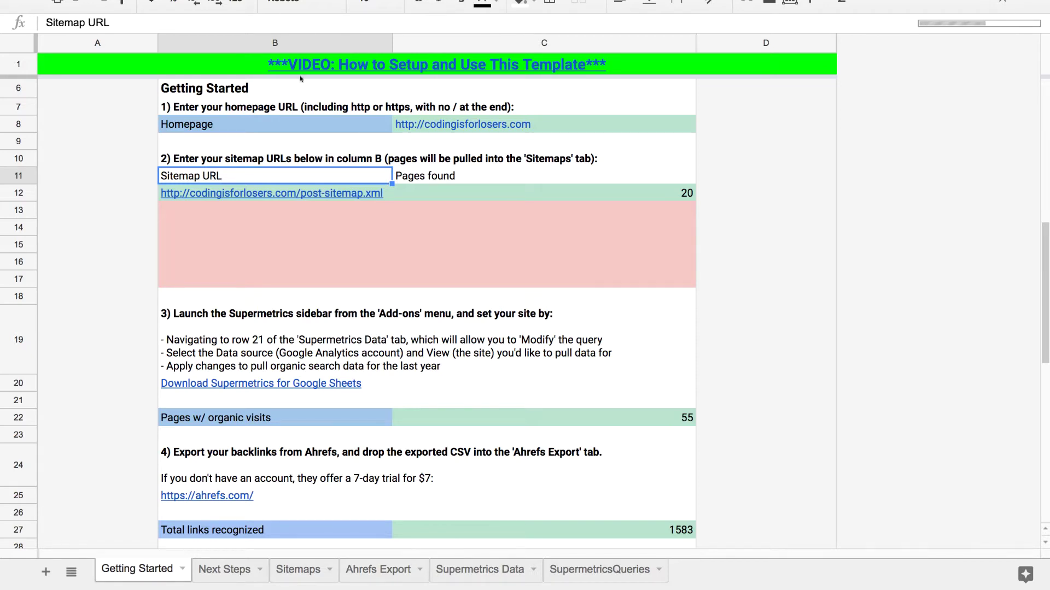
- Launch the Supermetrics add-on sidebar from the Add-ons menu
{"action": "left_click", "coordinate": [328, 1]}
{"action": "mouse_move", "coordinate": [404, 7]}
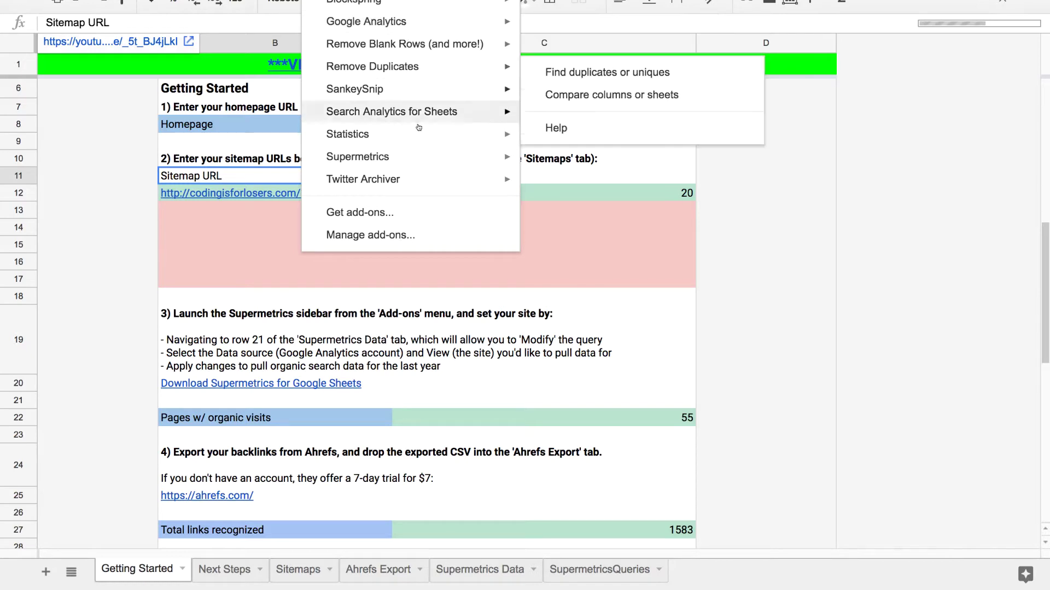
{"action": "mouse_move", "coordinate": [421, 152]}
{"action": "left_click", "coordinate": [527, 163]}
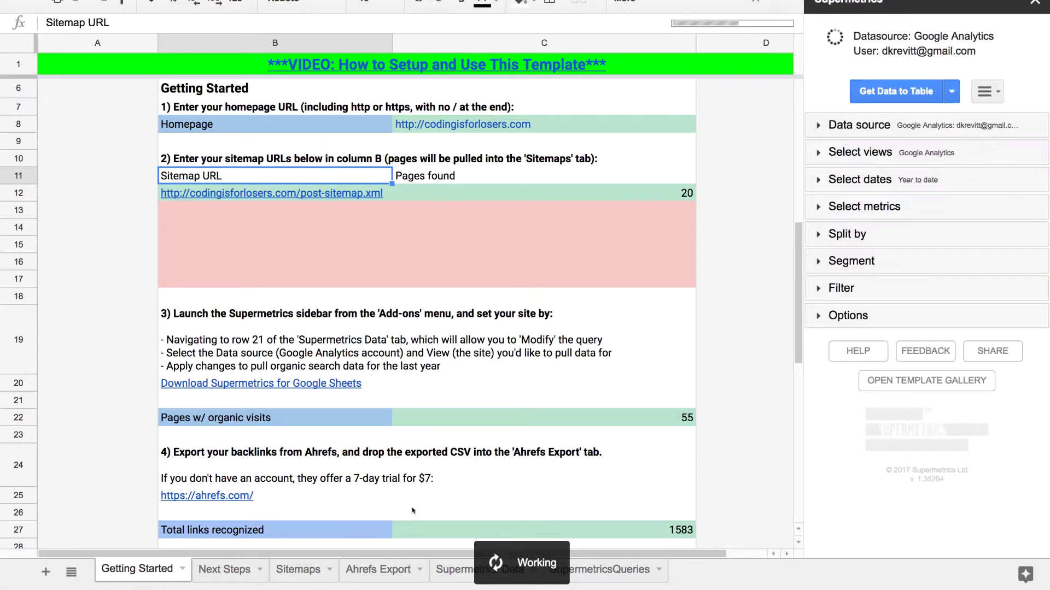
- Open the Supermetrics Data sheet and start modifying its existing Supermetrics query
{"action": "left_click", "coordinate": [444, 569]}
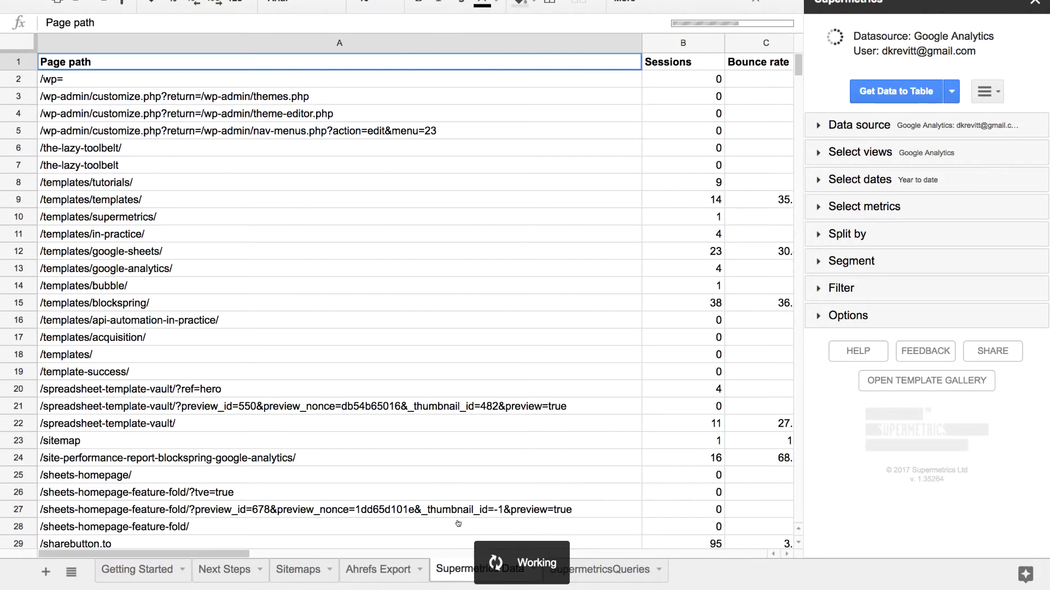
{"action": "scroll", "coordinate": [457, 110], "scroll_direction": "right", "scroll_amount": 2}
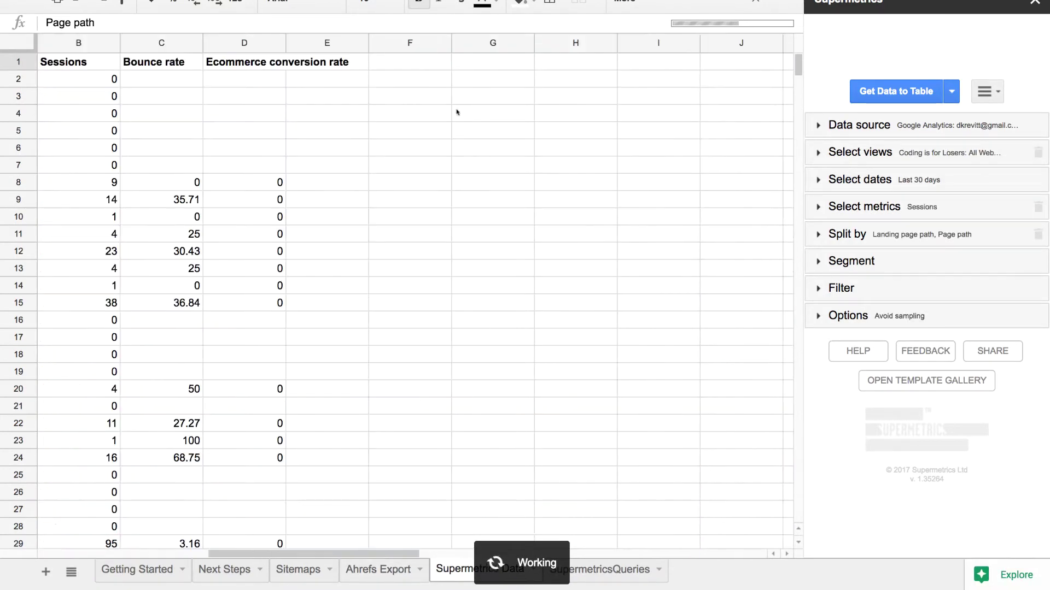
{"action": "scroll", "coordinate": [292, 121], "scroll_direction": "left", "scroll_amount": 2}
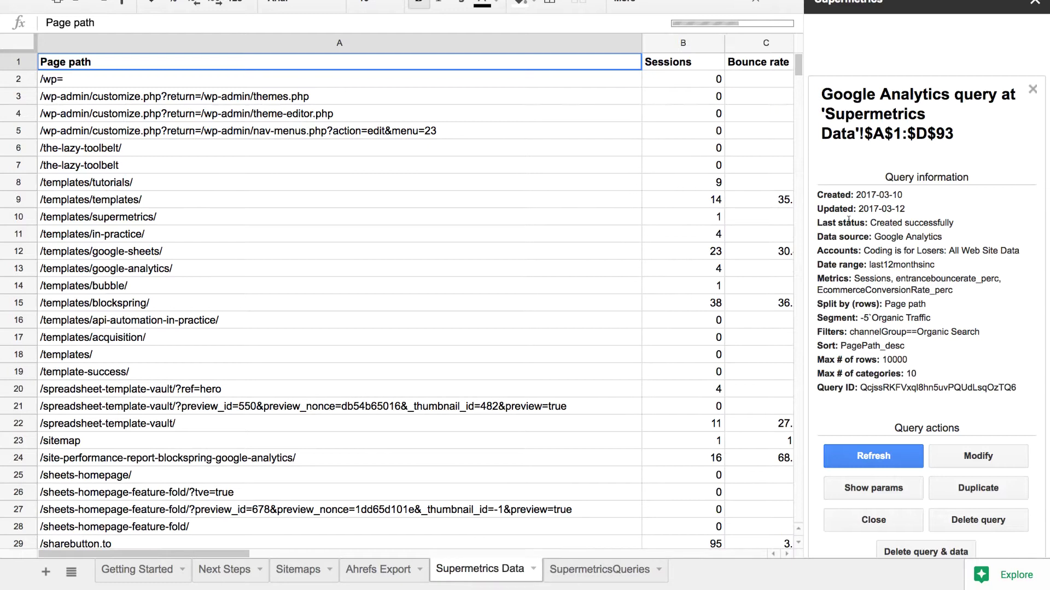
{"action": "left_click", "coordinate": [961, 456]}
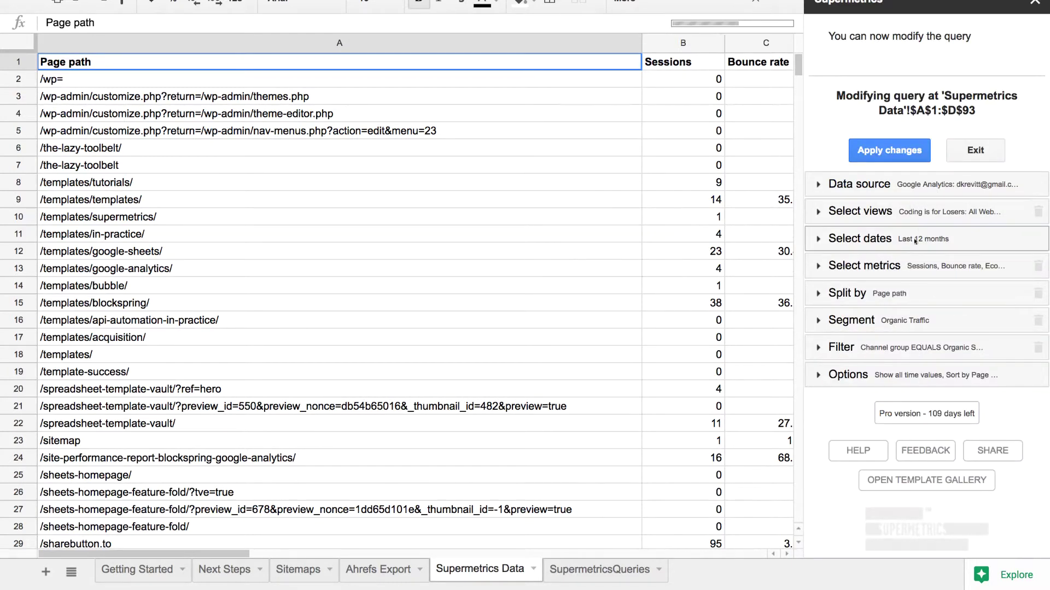
- Review the query's selected metrics and Page path split, then view the Ahrefs Export sheet
{"action": "left_click", "coordinate": [908, 273]}
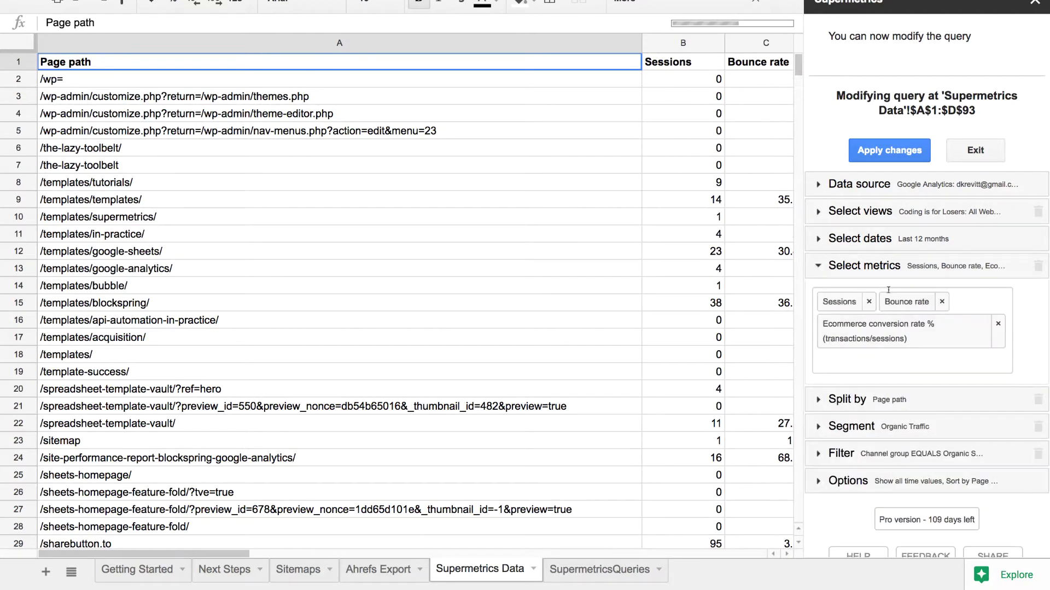
{"action": "left_click", "coordinate": [896, 361]}
{"action": "left_click", "coordinate": [1021, 352]}
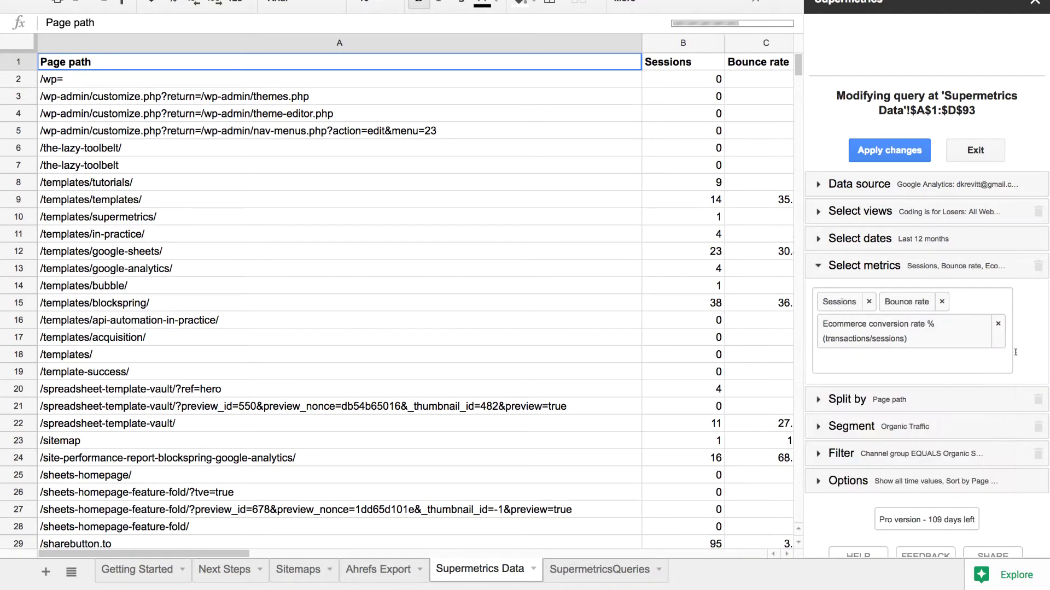
{"action": "left_click", "coordinate": [947, 399]}
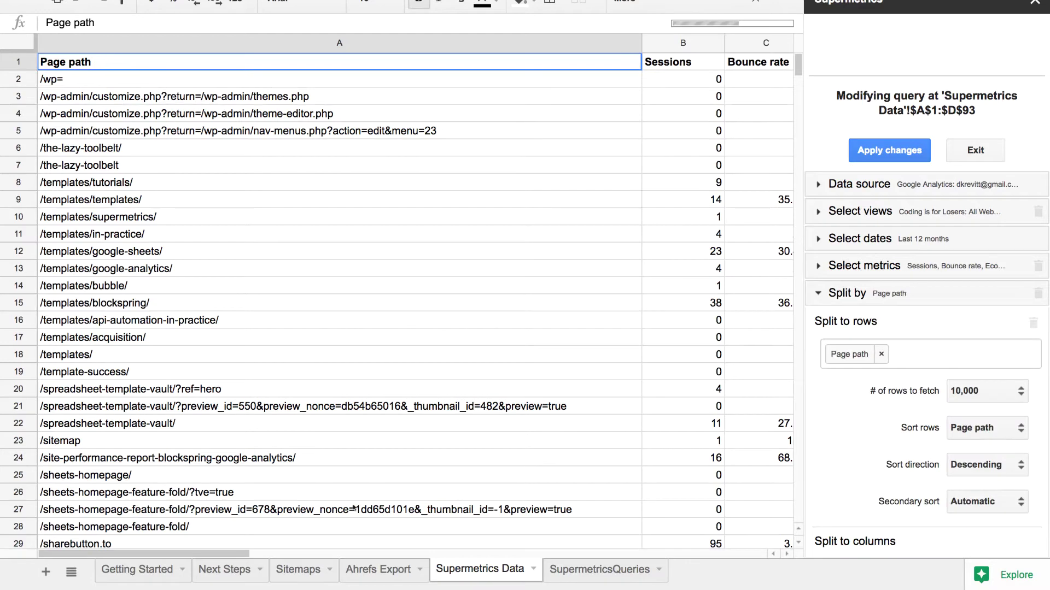
{"action": "left_click", "coordinate": [371, 569]}
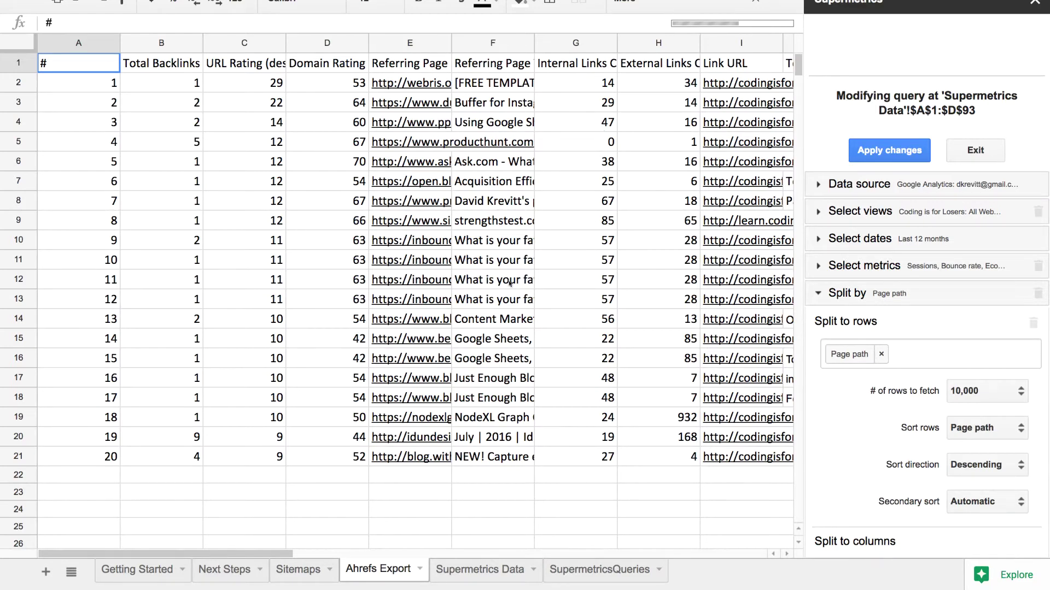
- Check the Conversion Rate, Bounce Rate and Link Count formulas in D2–F2, then return to Getting Started
{"action": "left_click", "coordinate": [243, 576]}
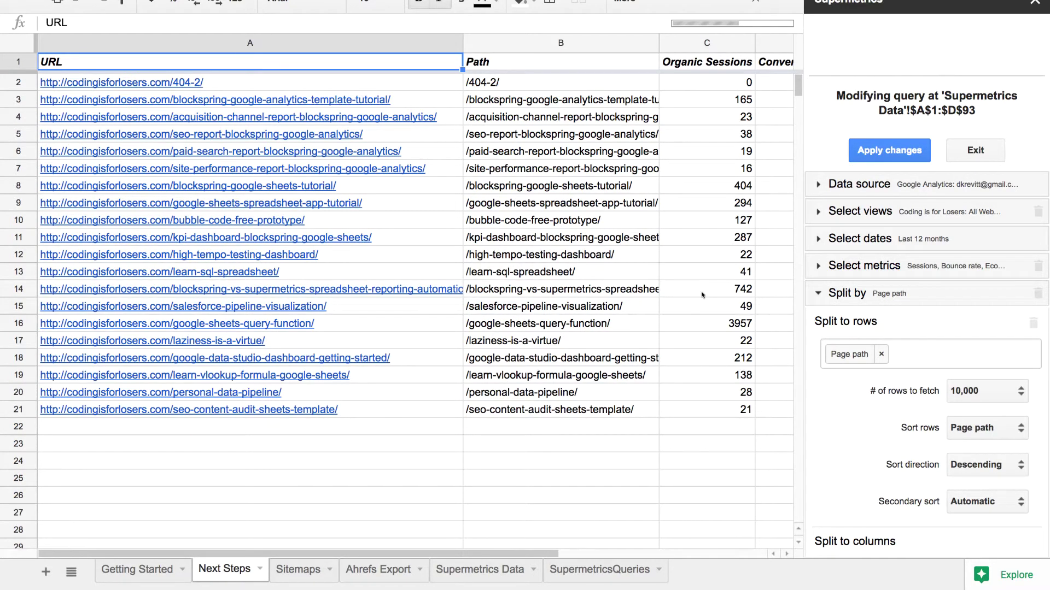
{"action": "key", "text": "Down"}
{"action": "key", "text": "Up"}
{"action": "key", "text": "Down"}
{"action": "key", "text": "Right"}
{"action": "key", "text": "Right"}
{"action": "key", "text": "Right"}
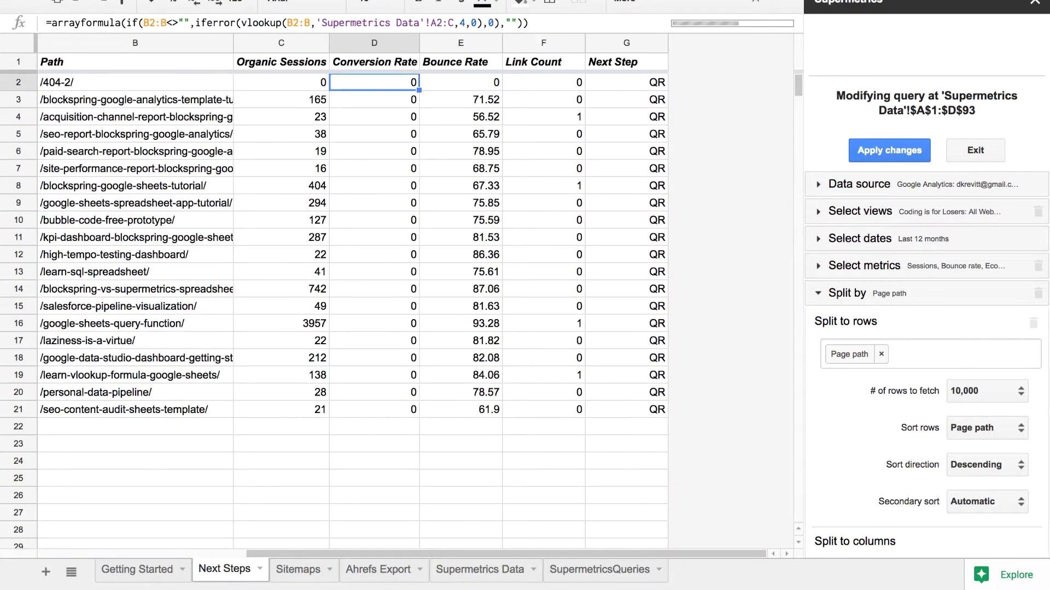
{"action": "left_click", "coordinate": [479, 85]}
{"action": "key", "text": "Right"}
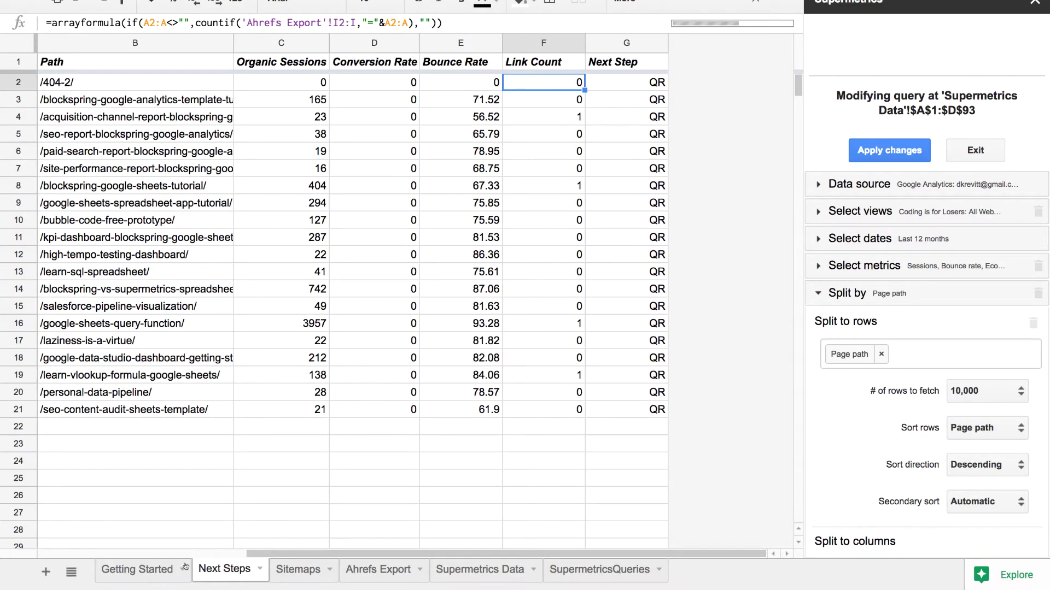
{"action": "left_click", "coordinate": [161, 571]}
{"action": "scroll", "coordinate": [364, 435], "scroll_direction": "down", "scroll_amount": 7}
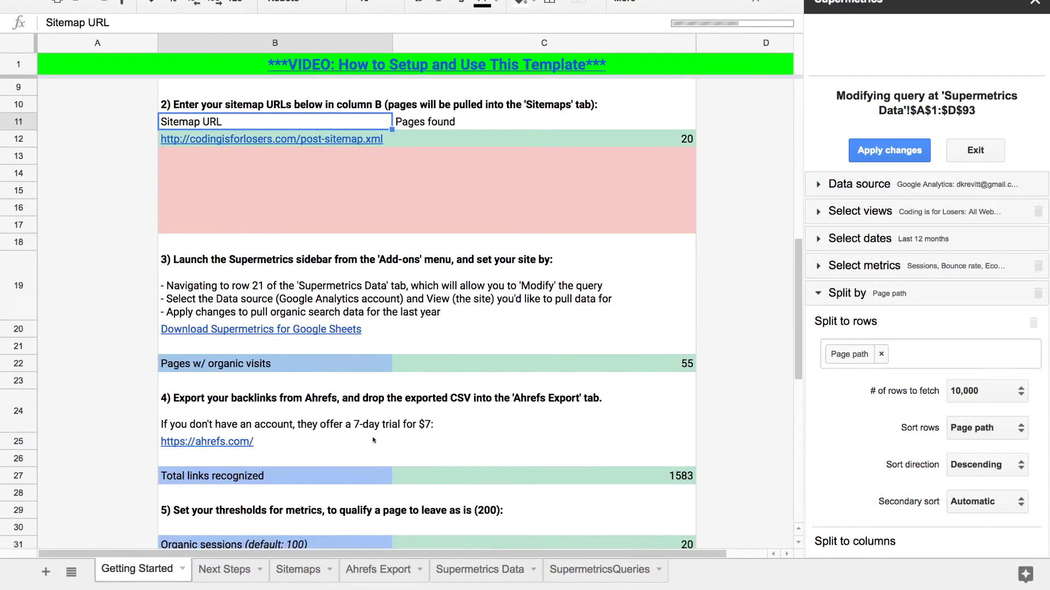
{"action": "scroll", "coordinate": [373, 441], "scroll_direction": "up", "scroll_amount": 10}
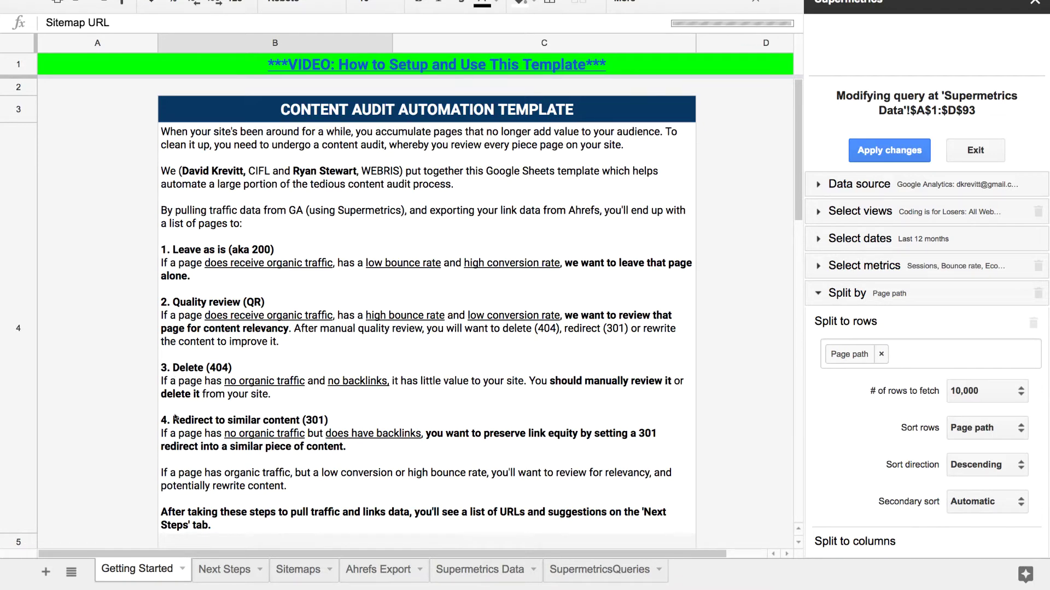
{"action": "scroll", "coordinate": [175, 419], "scroll_direction": "down", "scroll_amount": 10}
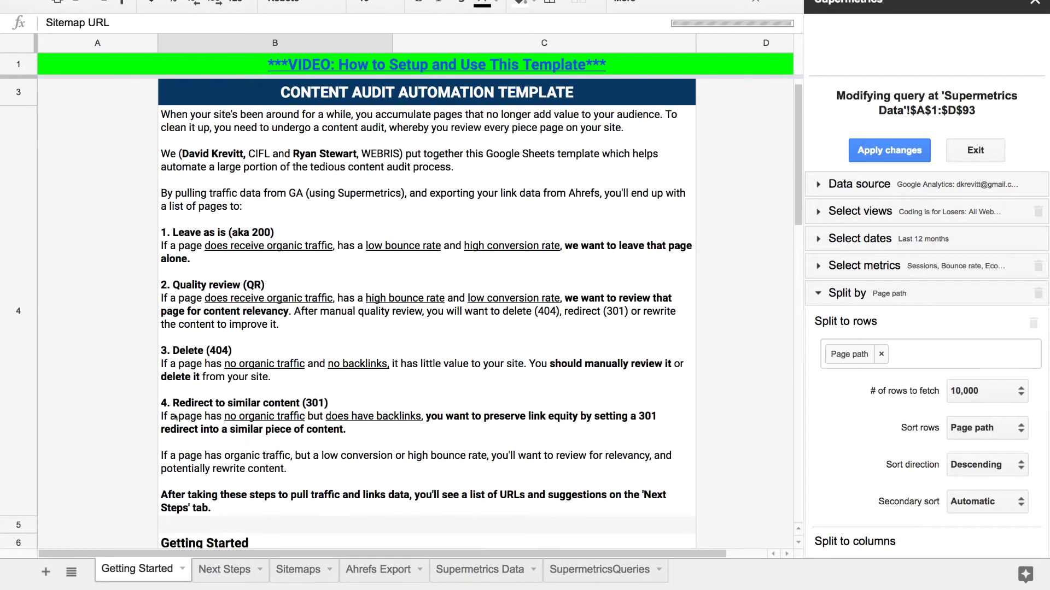
{"action": "scroll", "coordinate": [175, 418], "scroll_direction": "down", "scroll_amount": 5}
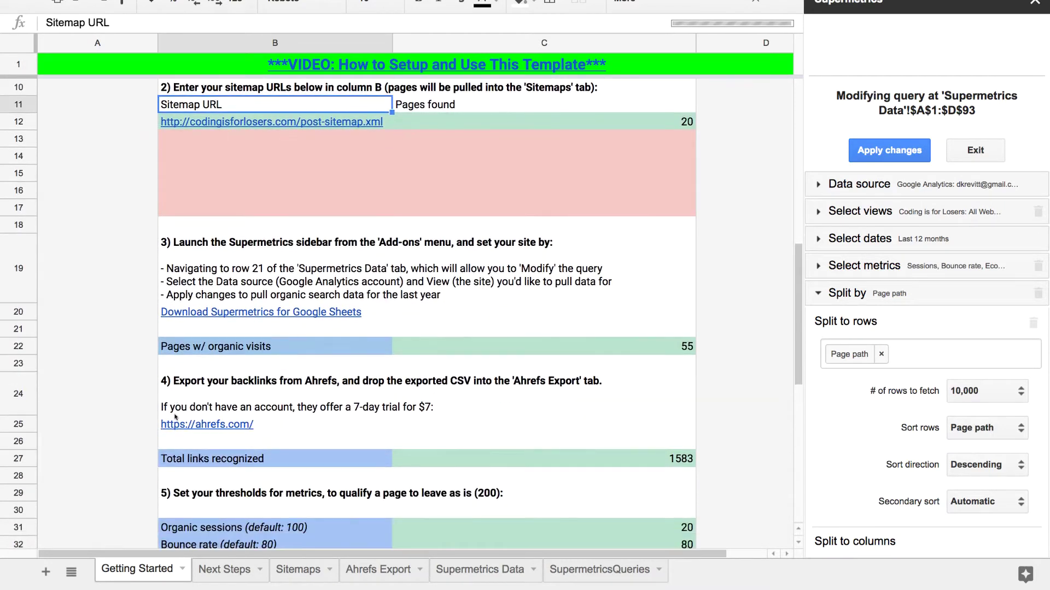
{"action": "scroll", "coordinate": [175, 417], "scroll_direction": "down", "scroll_amount": 3}
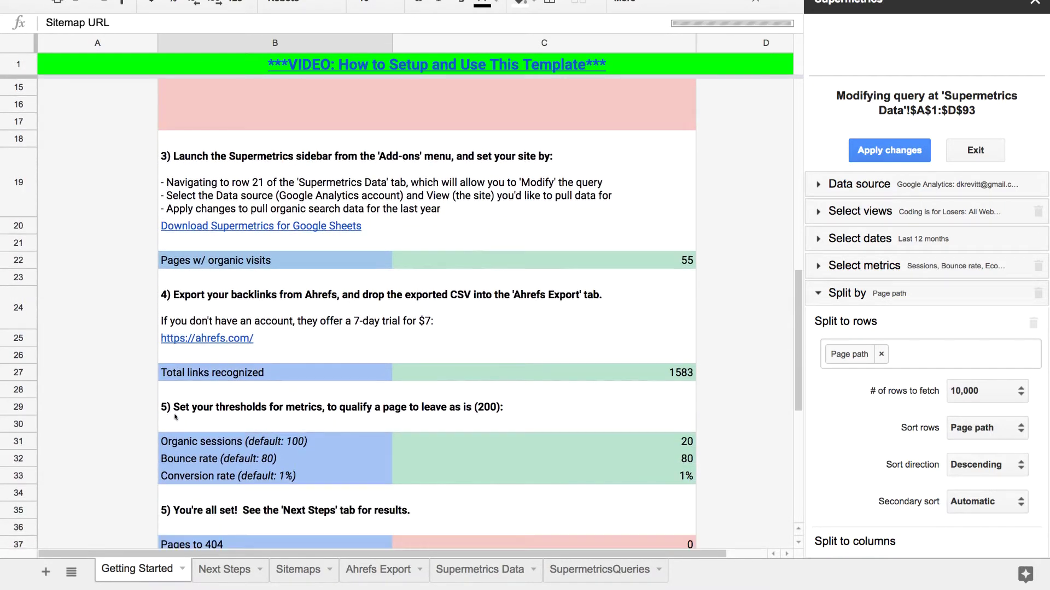
{"action": "scroll", "coordinate": [175, 417], "scroll_direction": "down", "scroll_amount": 3}
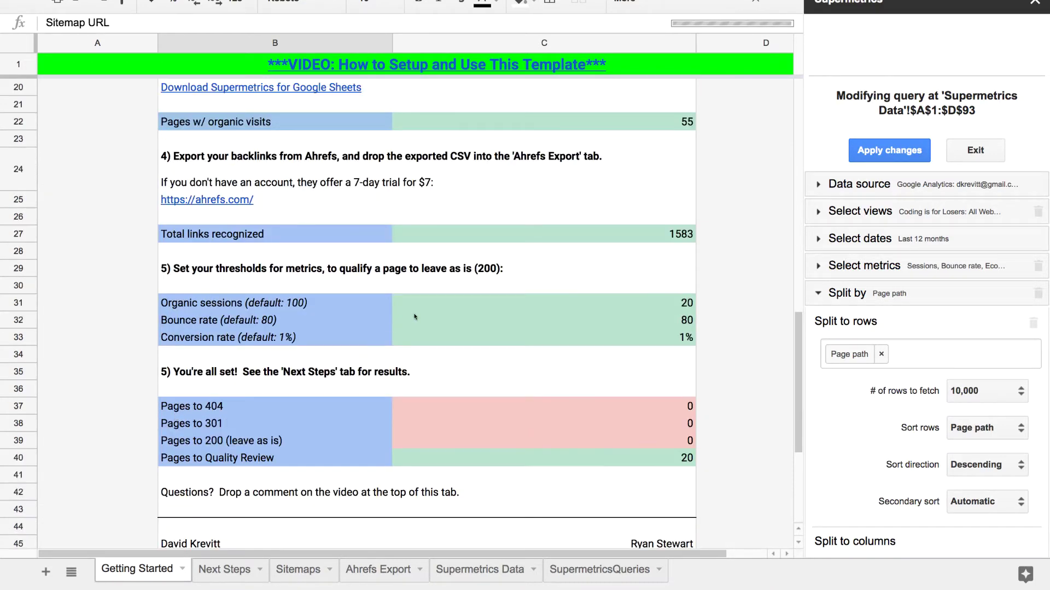
{"action": "left_click", "coordinate": [415, 317]}
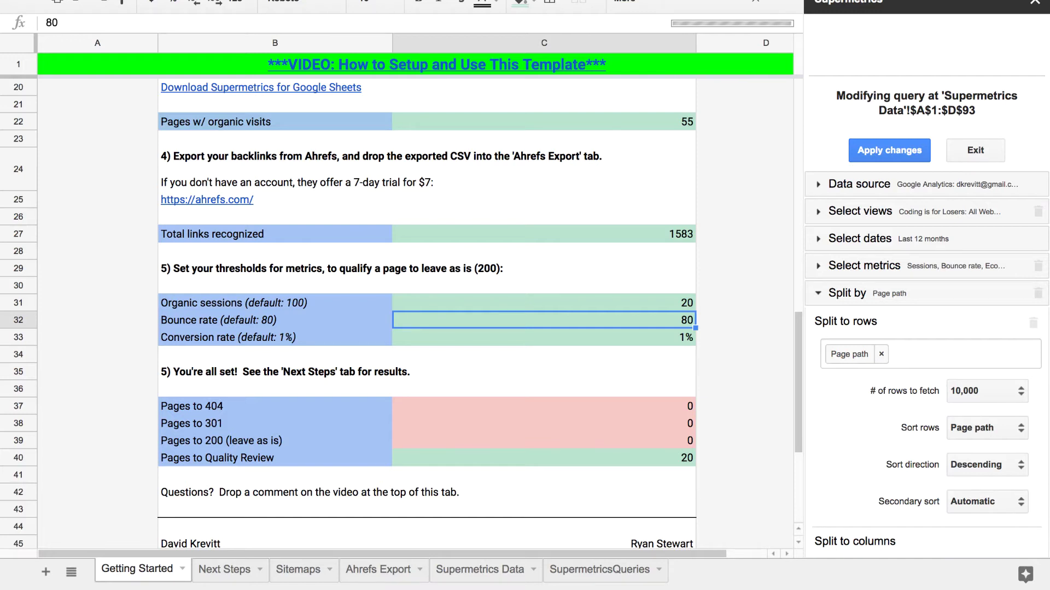
{"action": "left_click", "coordinate": [415, 303]}
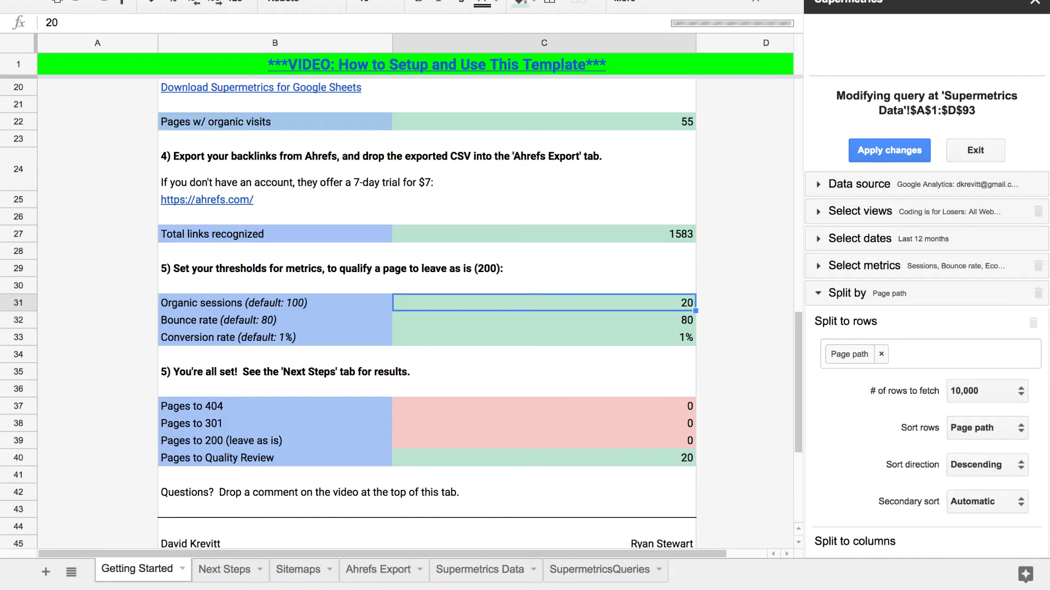
{"action": "left_click", "coordinate": [415, 320]}
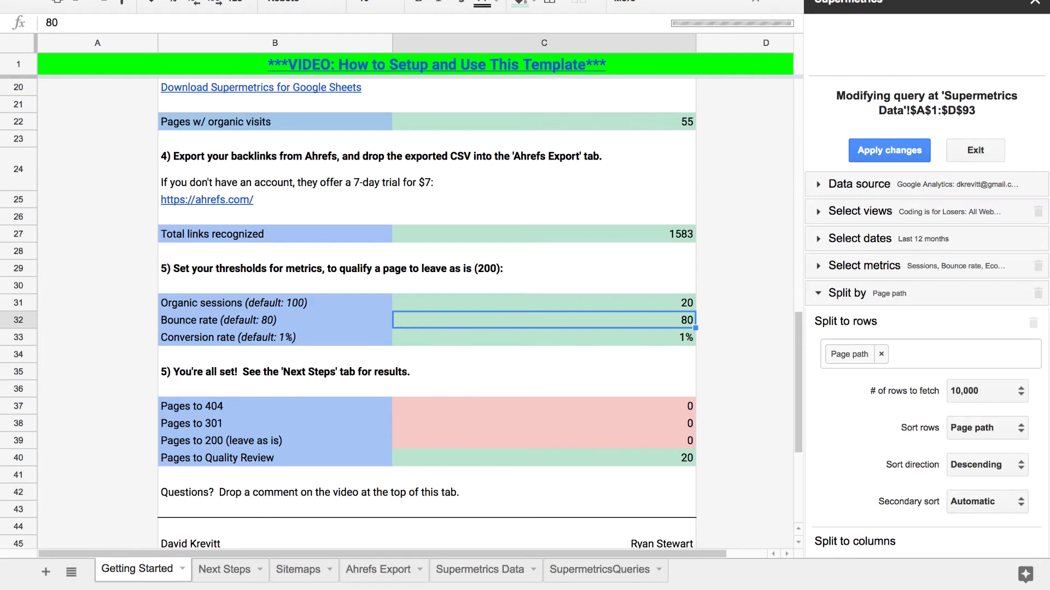
{"action": "left_click", "coordinate": [415, 337]}
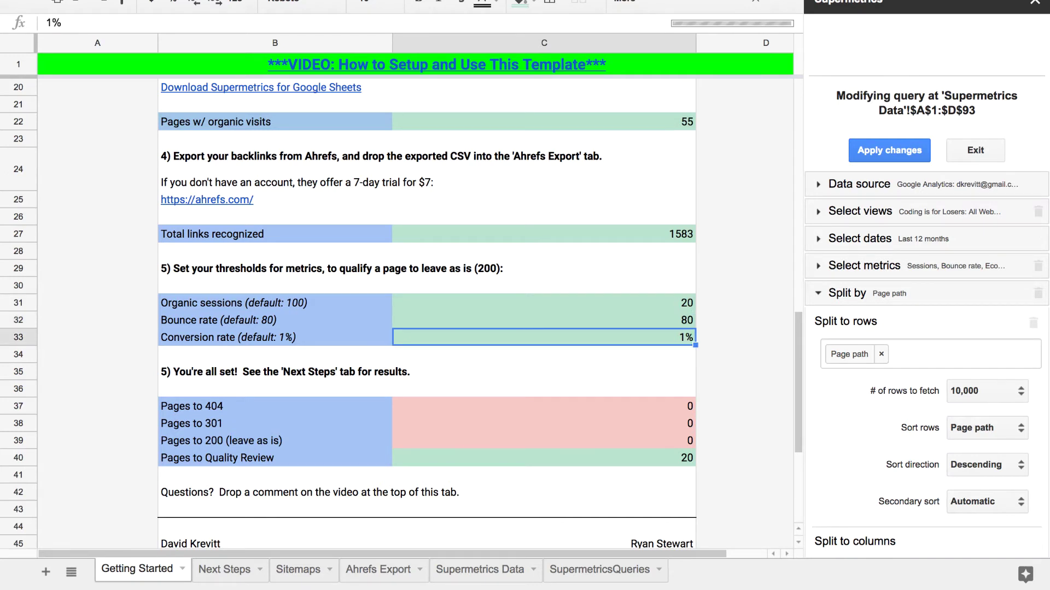
{"action": "left_click", "coordinate": [415, 320]}
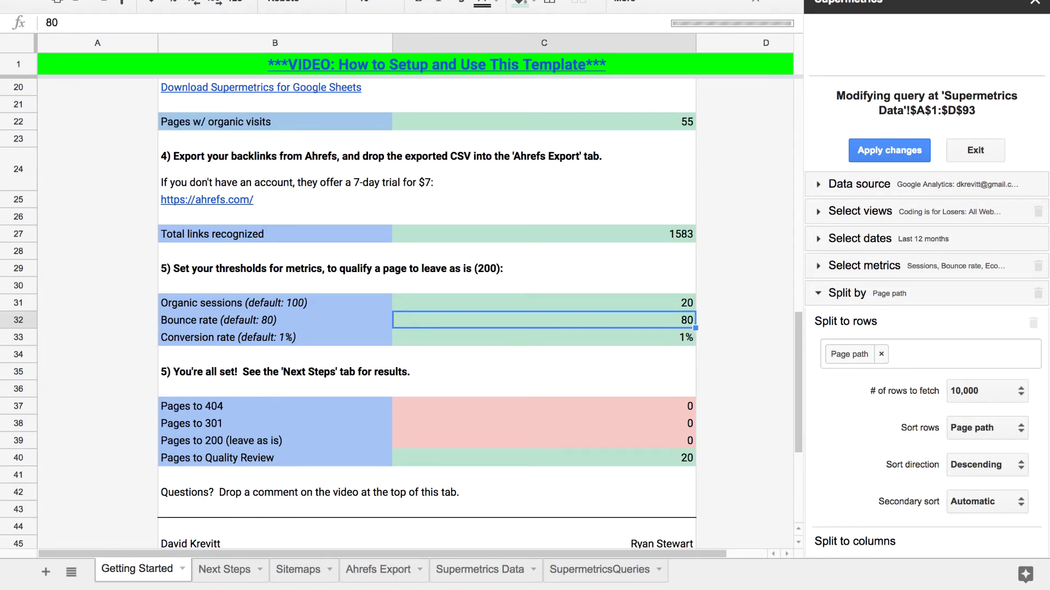
{"action": "left_click", "coordinate": [415, 302]}
{"action": "left_click", "coordinate": [415, 320]}
{"action": "key", "text": "ctrl+shift+Page_Down"}
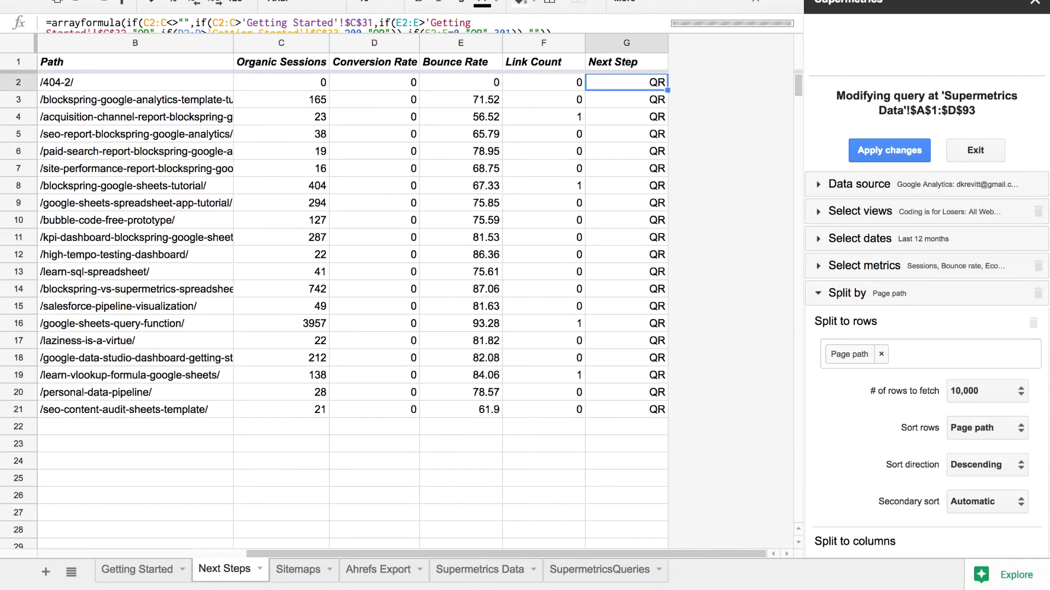
{"action": "key", "text": "ctrl+shift+Down"}
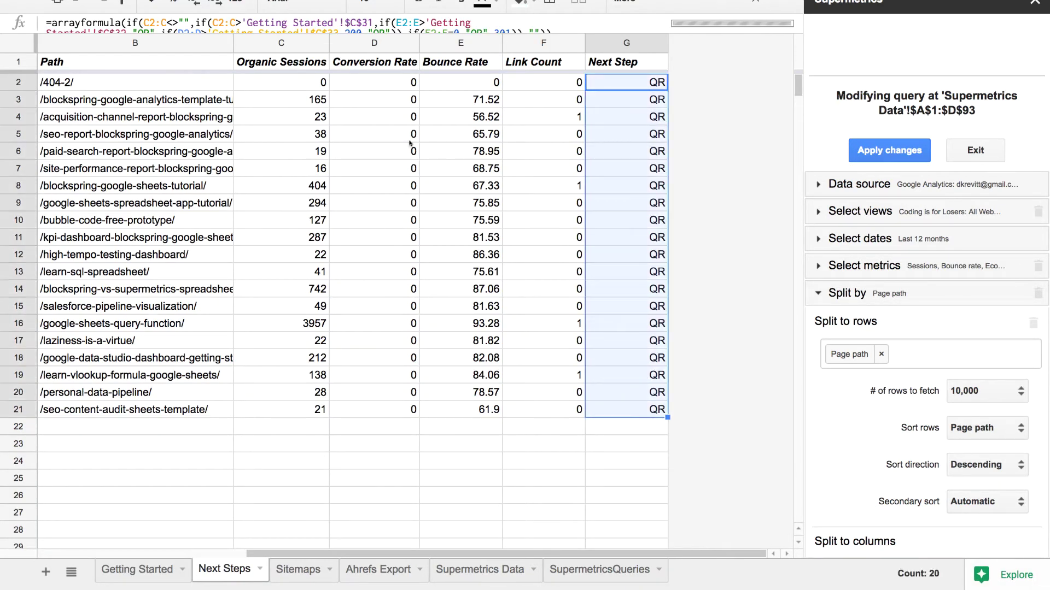
{"action": "key", "text": "Left"}
{"action": "key", "text": "Left"}
{"action": "key", "text": "Left"}
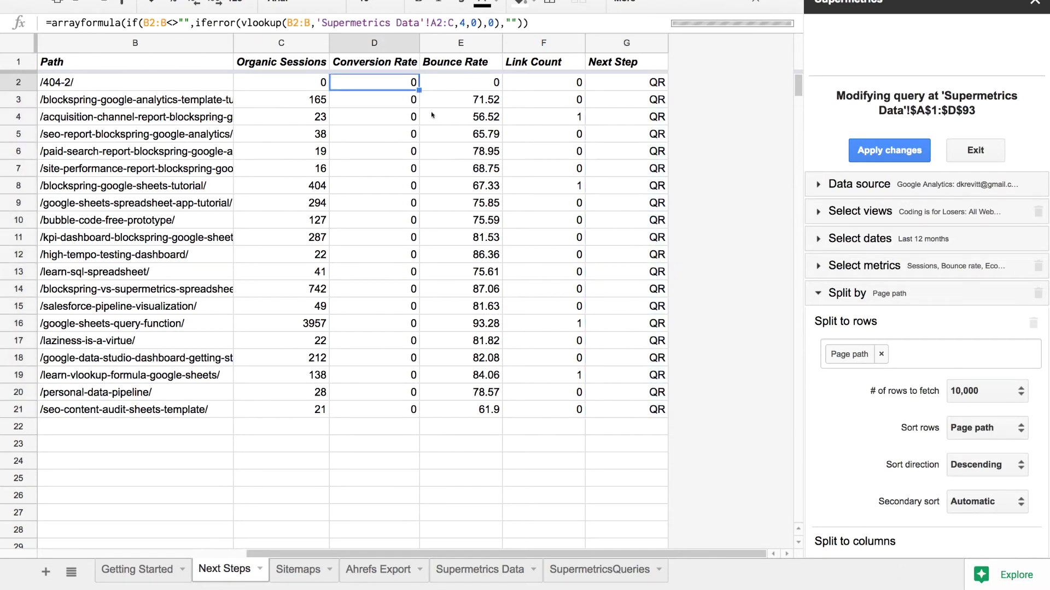
{"action": "key", "text": "Up"}
{"action": "key", "text": "Down"}
{"action": "key", "text": "ctrl+shift+Down"}
{"action": "key", "text": "Up"}
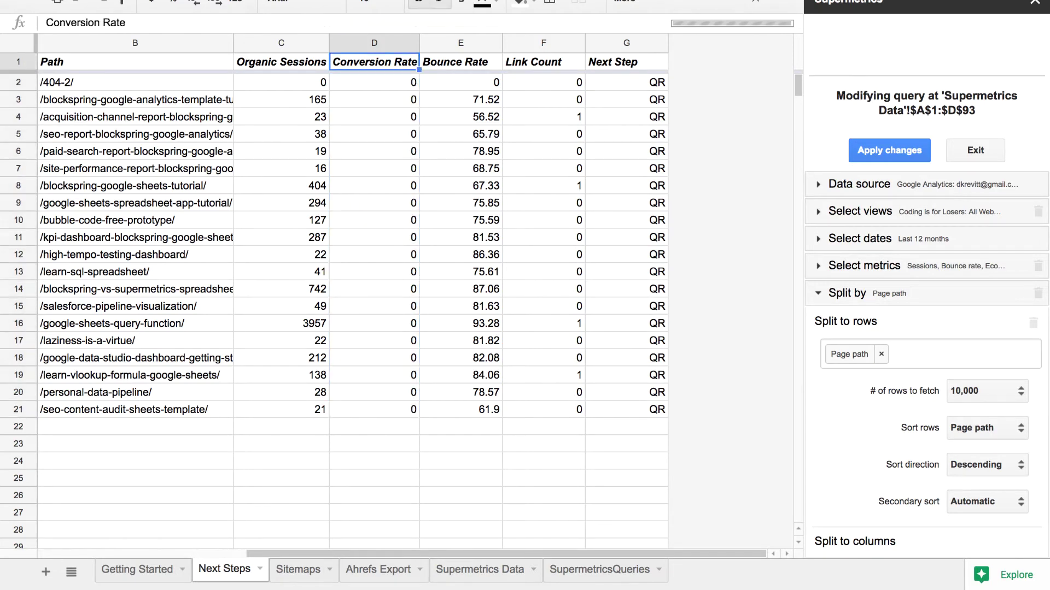
{"action": "key", "text": "Right"}
{"action": "key", "text": "Right"}
{"action": "key", "text": "Right"}
{"action": "key", "text": "Down"}
{"action": "key", "text": "ctrl+shift+Down"}
{"action": "key", "text": "Up"}
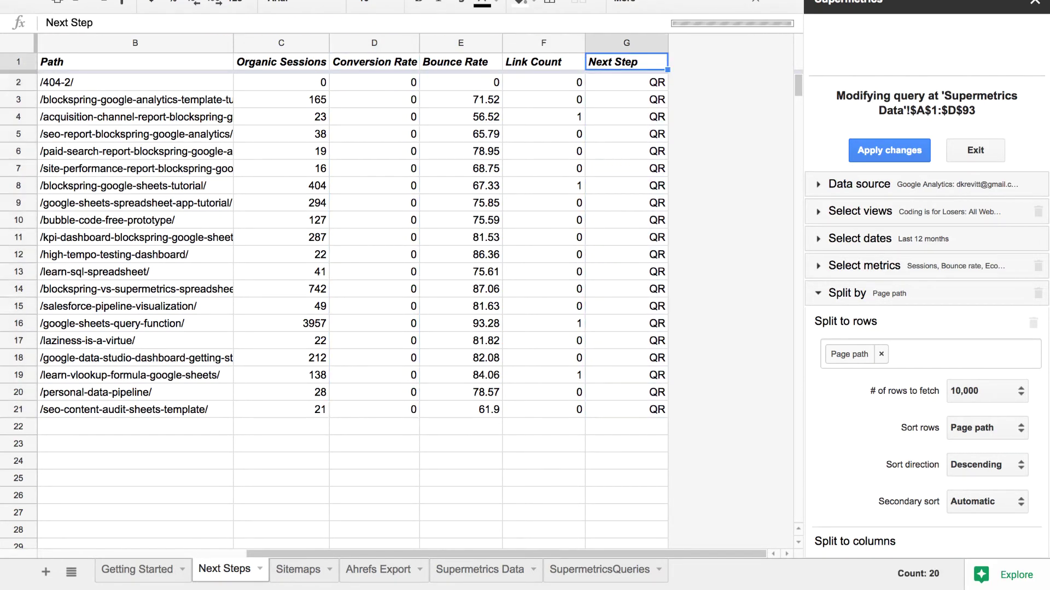
{"action": "key", "text": "Down"}
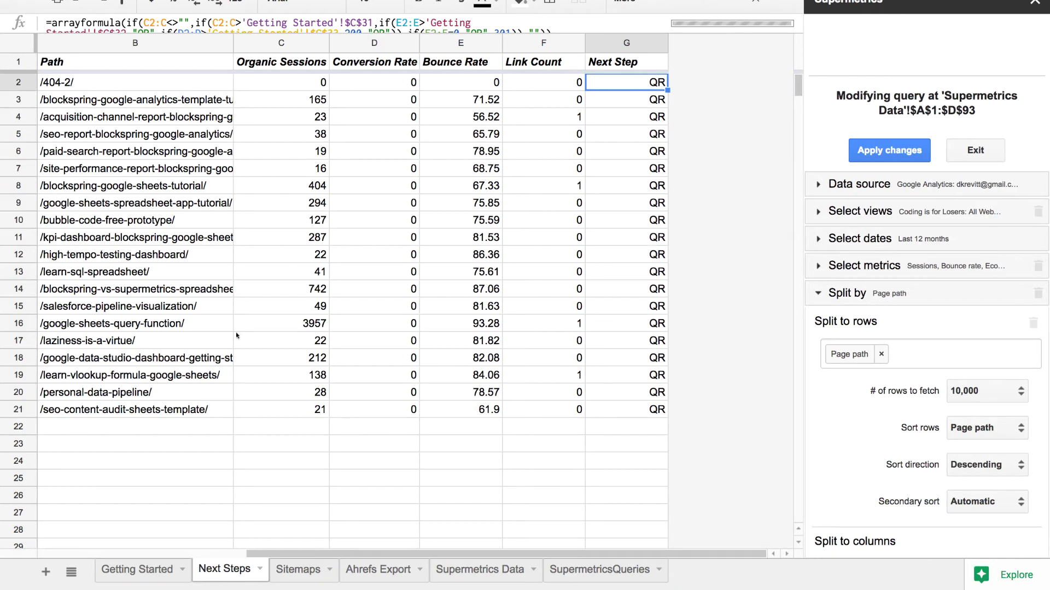
{"action": "left_click", "coordinate": [138, 570]}
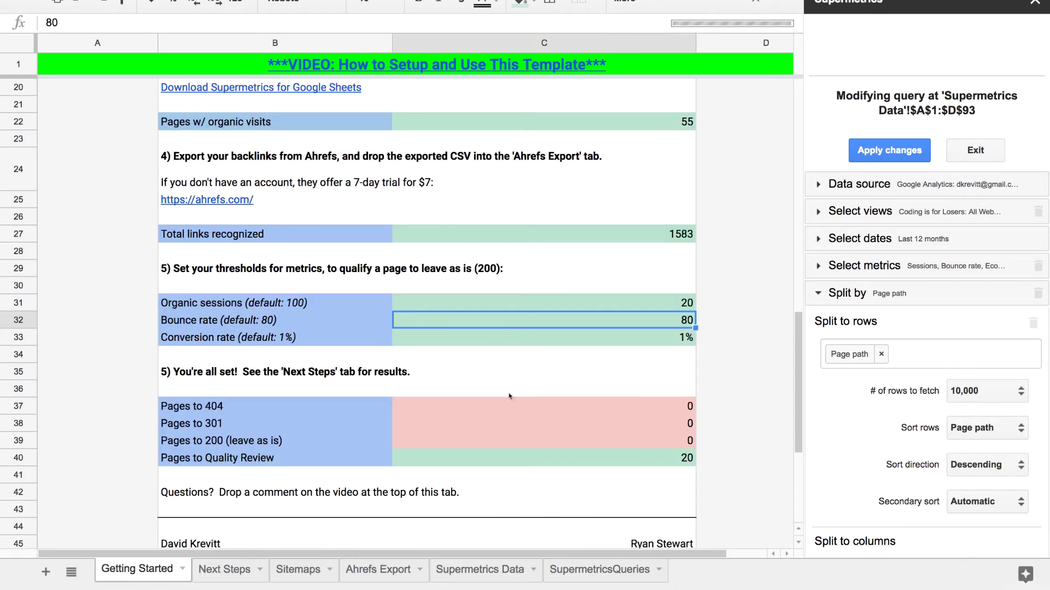